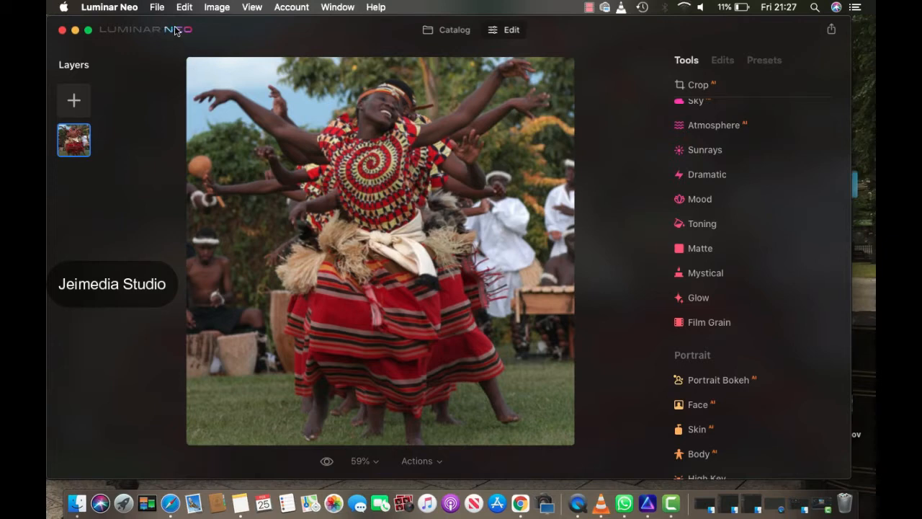
pyautogui.click(157, 9)
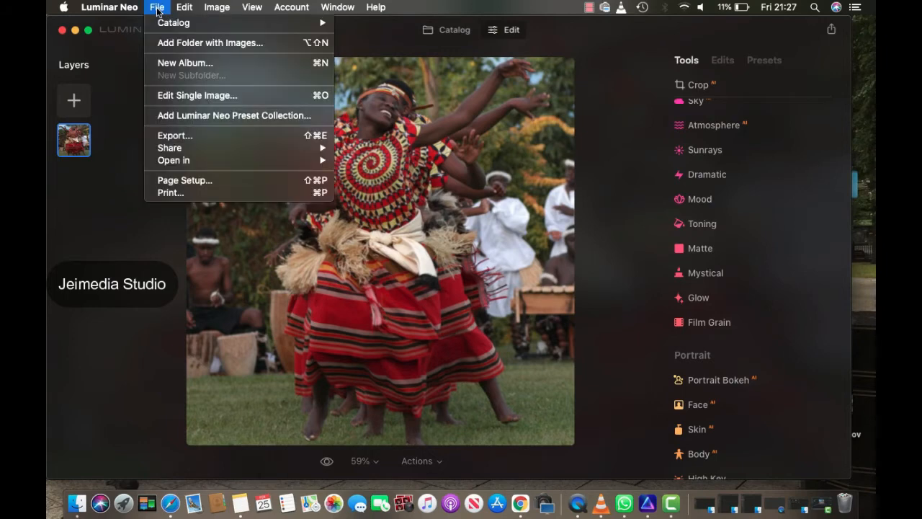
pyautogui.click(207, 98)
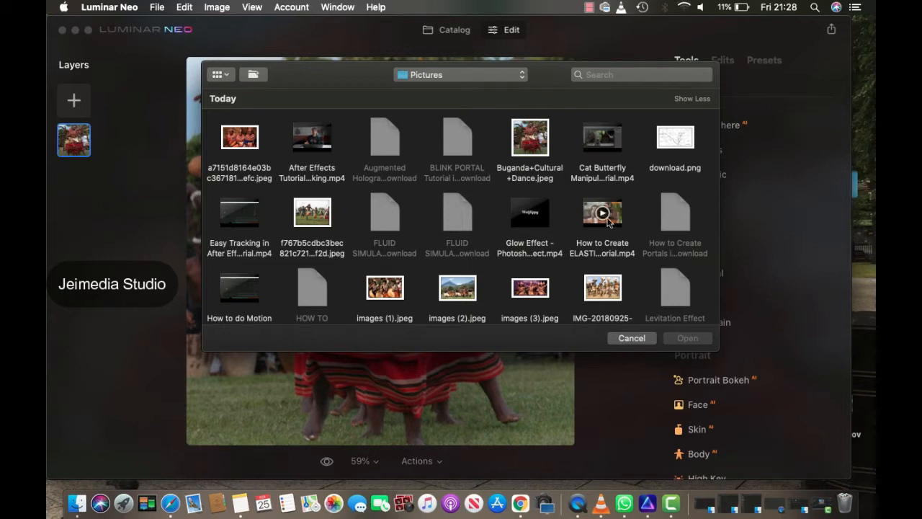
pyautogui.click(632, 338)
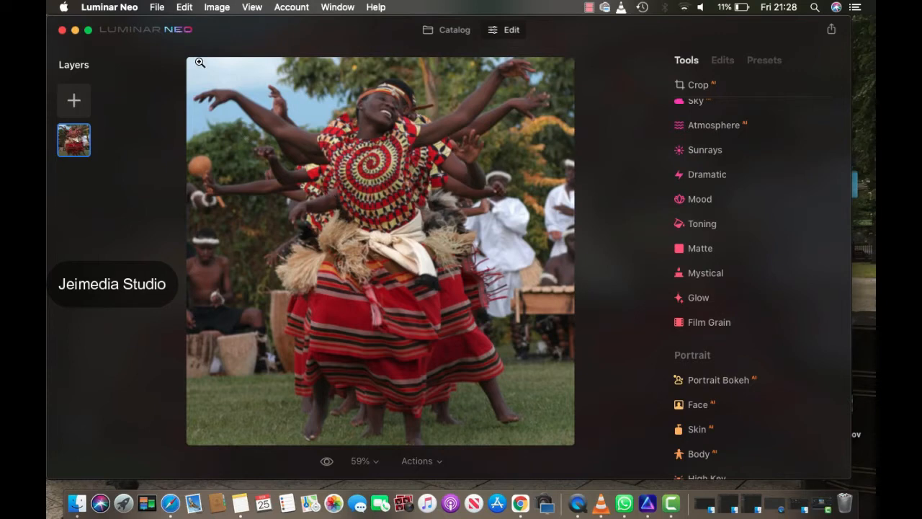
# Keep the photo fitted to the screen, look at the Single Image Edits catalog, and return to editing the dance photo.
pyautogui.click(376, 462)
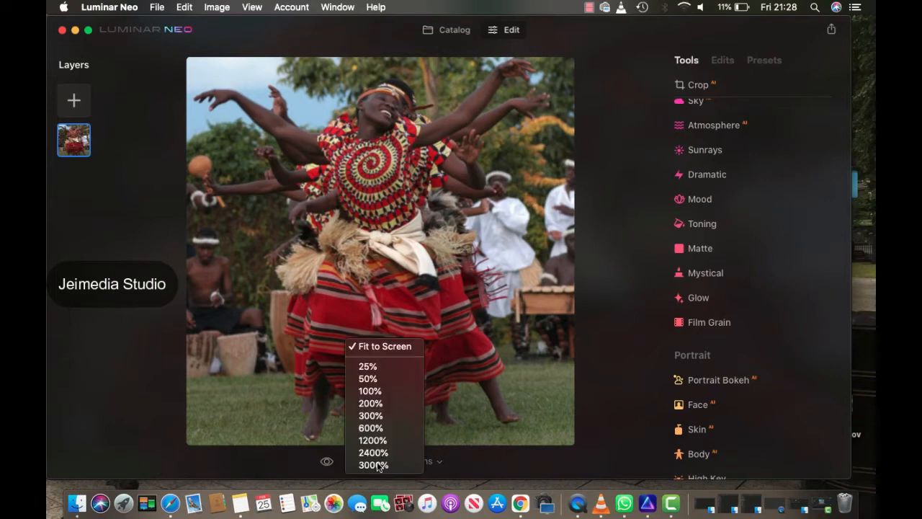
pyautogui.click(393, 347)
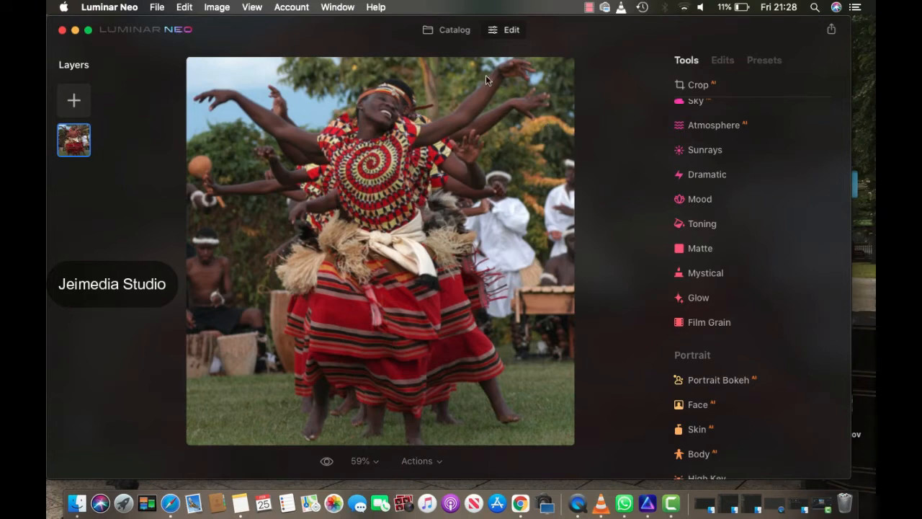
pyautogui.click(452, 30)
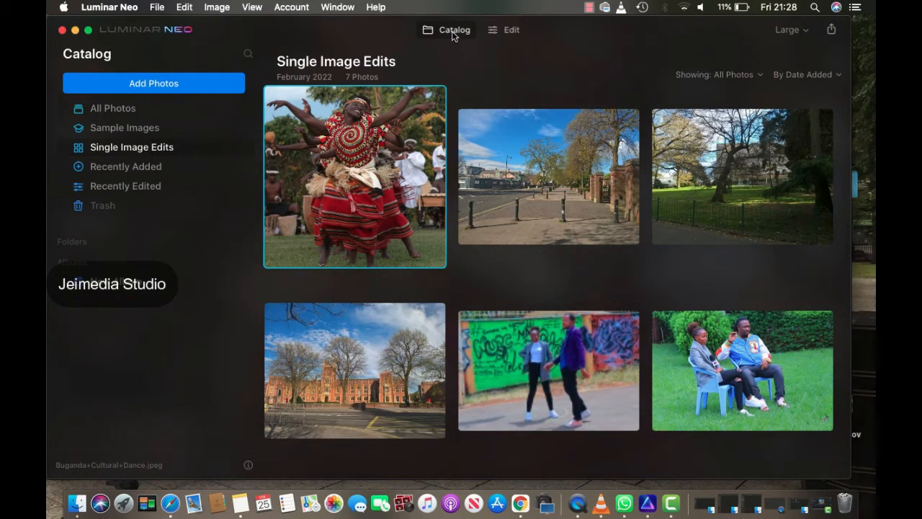
pyautogui.click(505, 31)
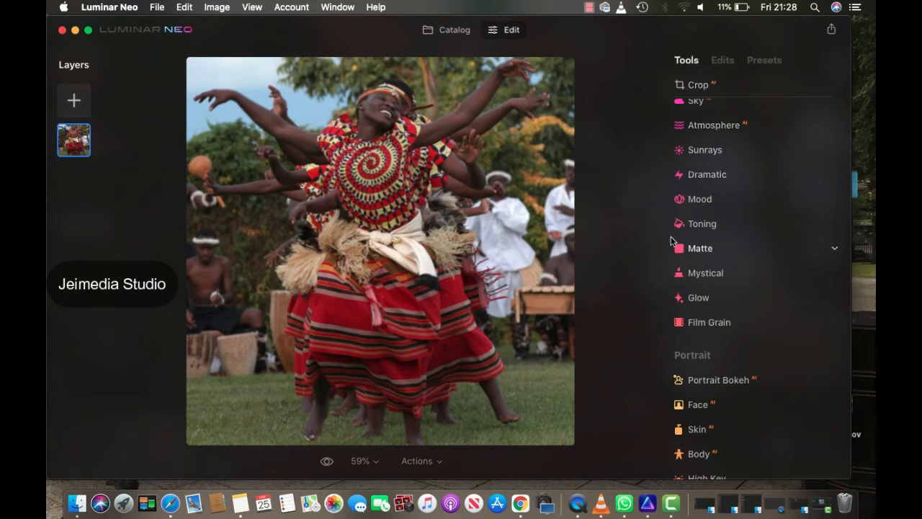
pyautogui.click(695, 126)
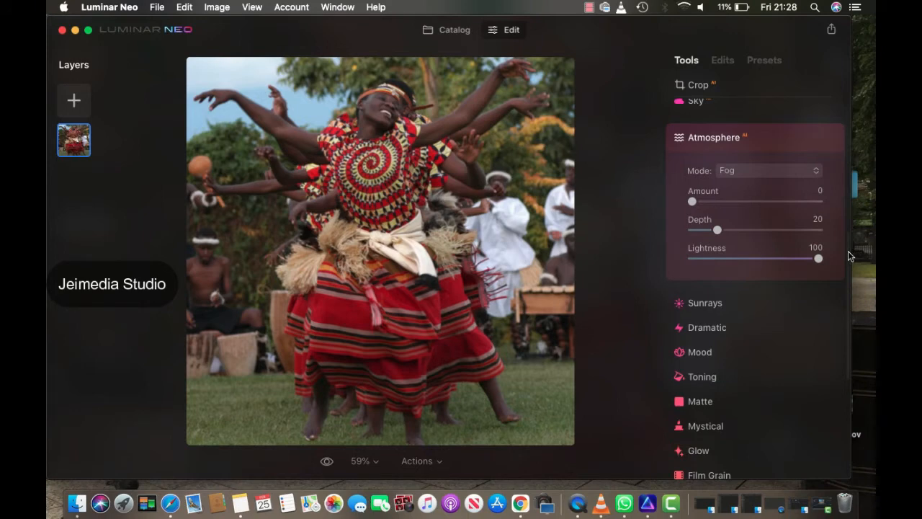
pyautogui.scroll(5, 842, 216)
pyautogui.scroll(1, 836, 157)
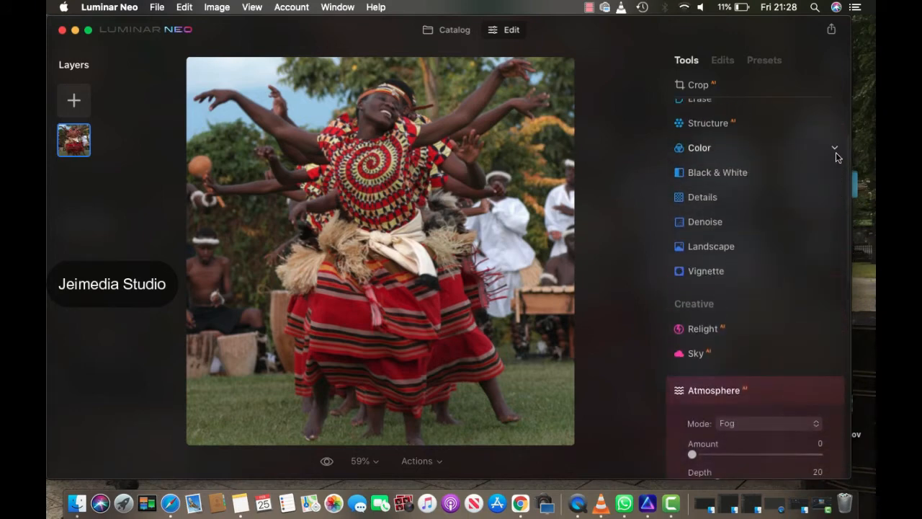
pyautogui.click(692, 392)
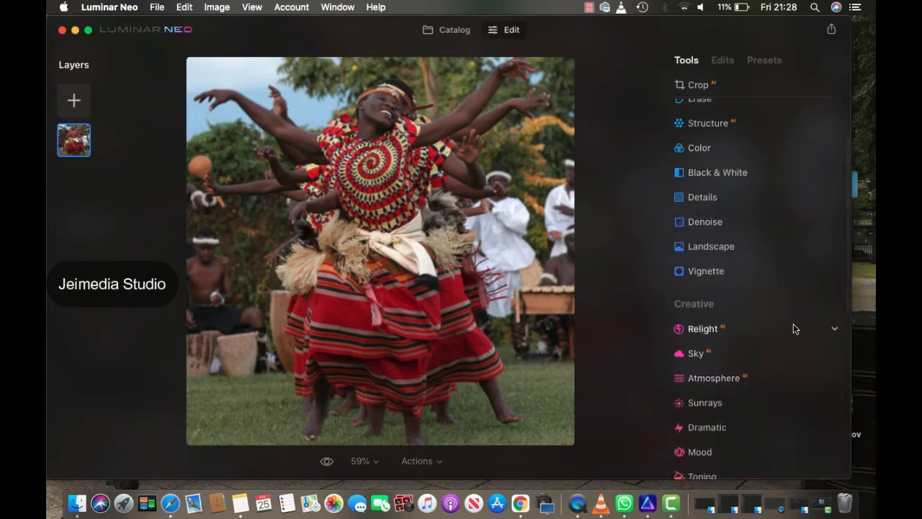
pyautogui.scroll(3, 845, 216)
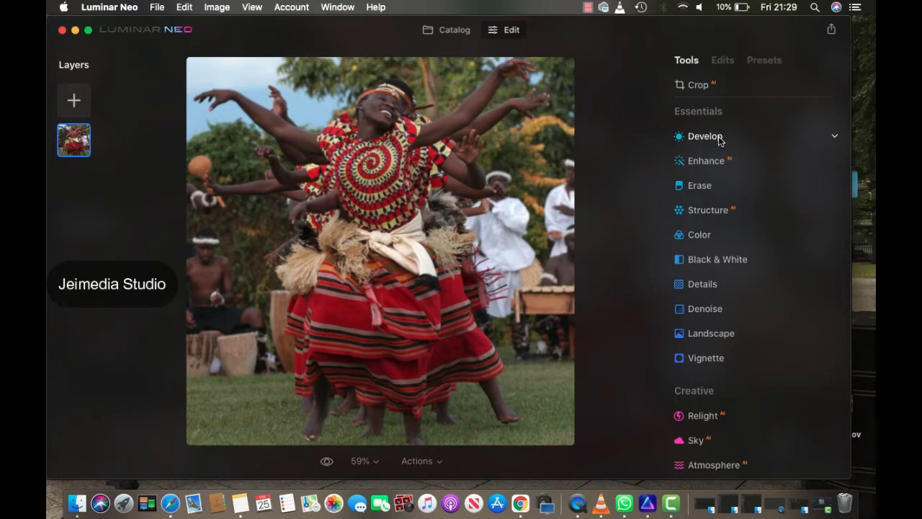
# Apply the Midday preset from the Closeups collection to the dance photo at strength 100.
pyautogui.click(769, 63)
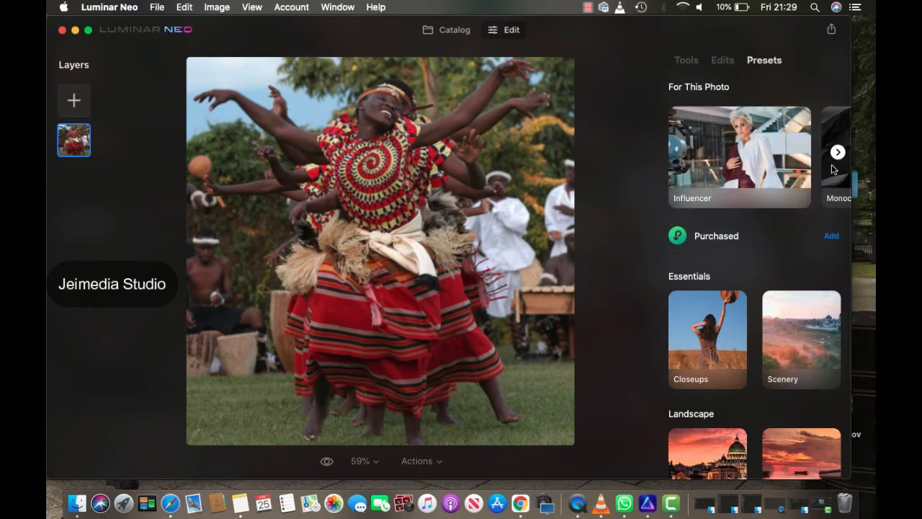
pyautogui.click(837, 153)
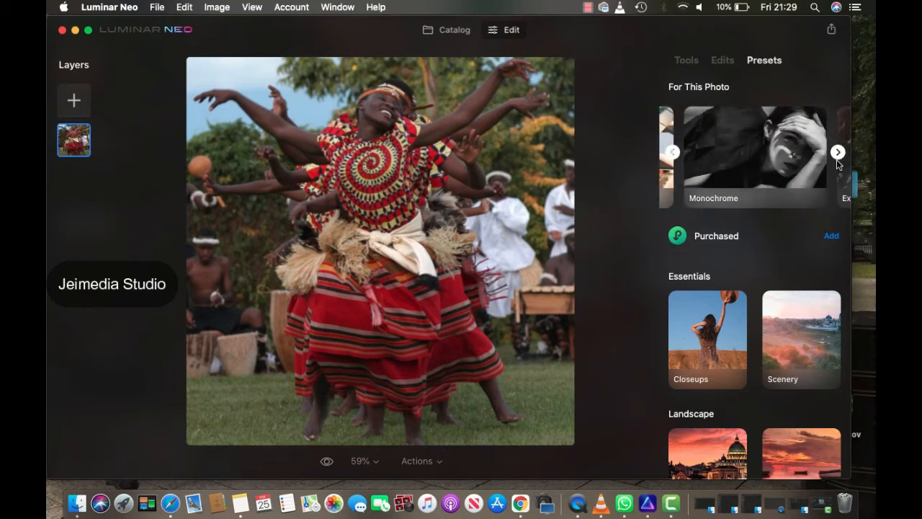
pyautogui.click(838, 152)
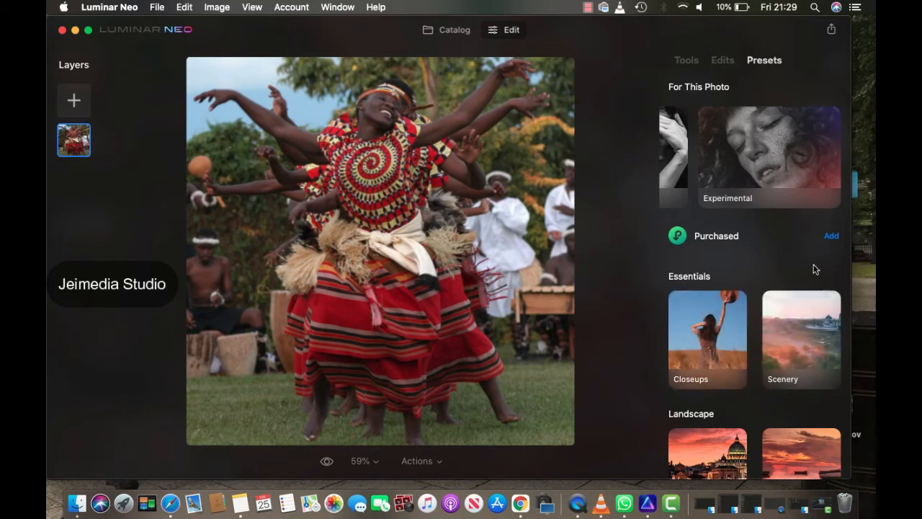
pyautogui.click(708, 346)
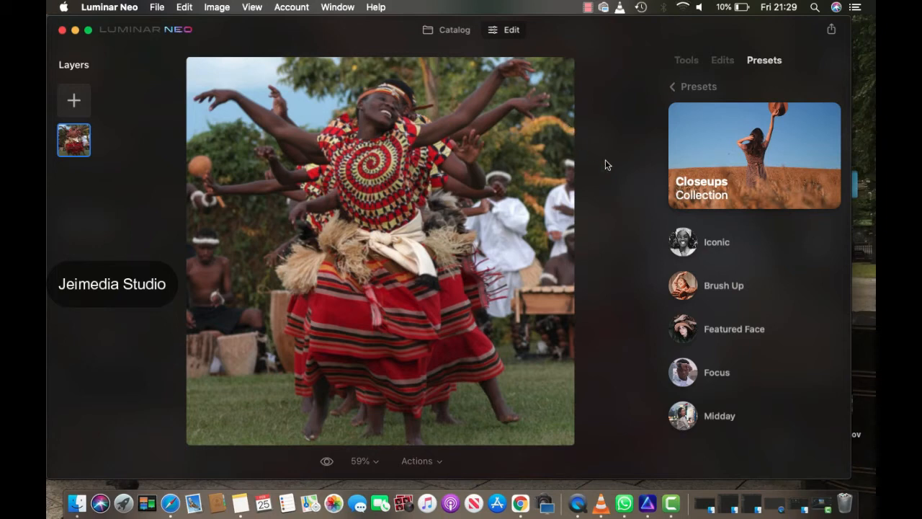
pyautogui.click(737, 422)
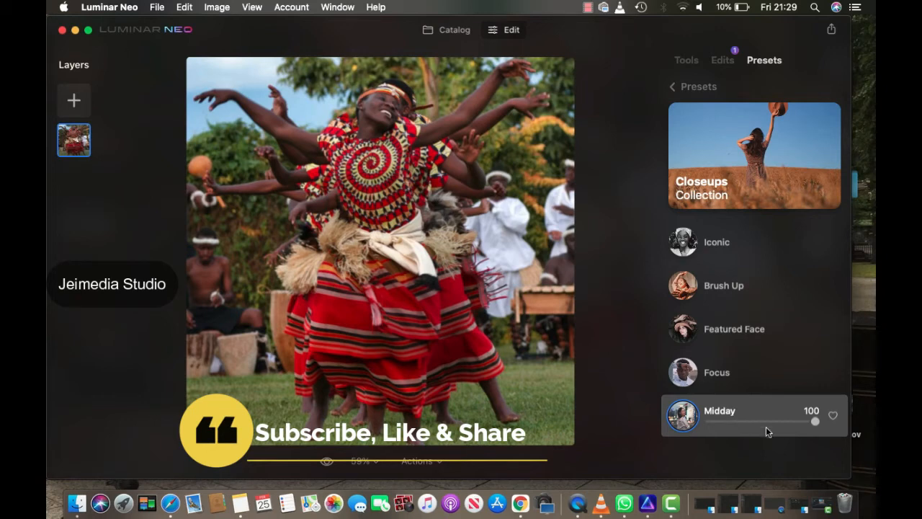
pyautogui.moveTo(815, 423); pyautogui.dragTo(856, 437)
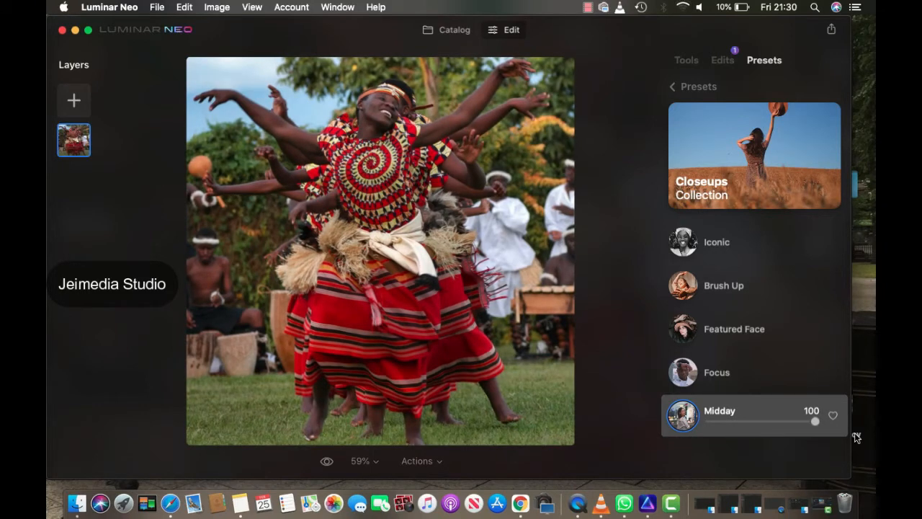
# Set the photo's exposure to -0.28 in the Develop tool's Light settings.
pyautogui.click(688, 61)
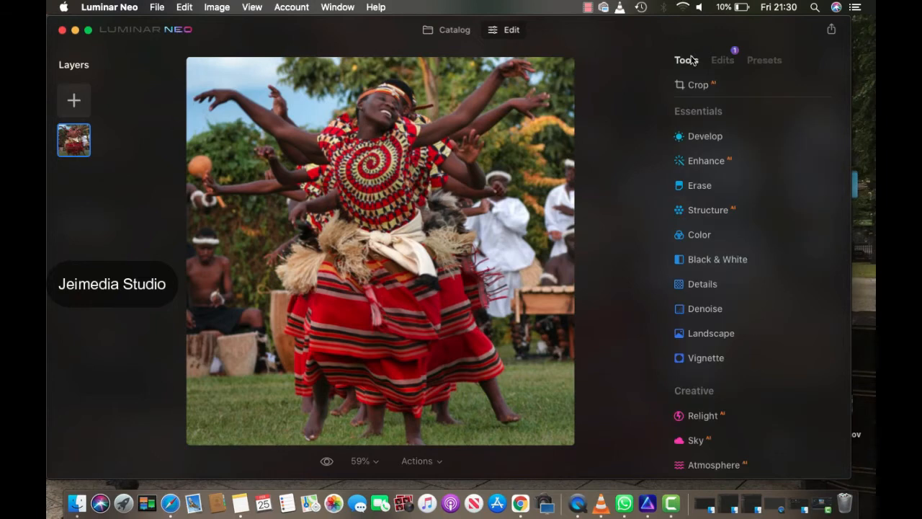
pyautogui.click(711, 144)
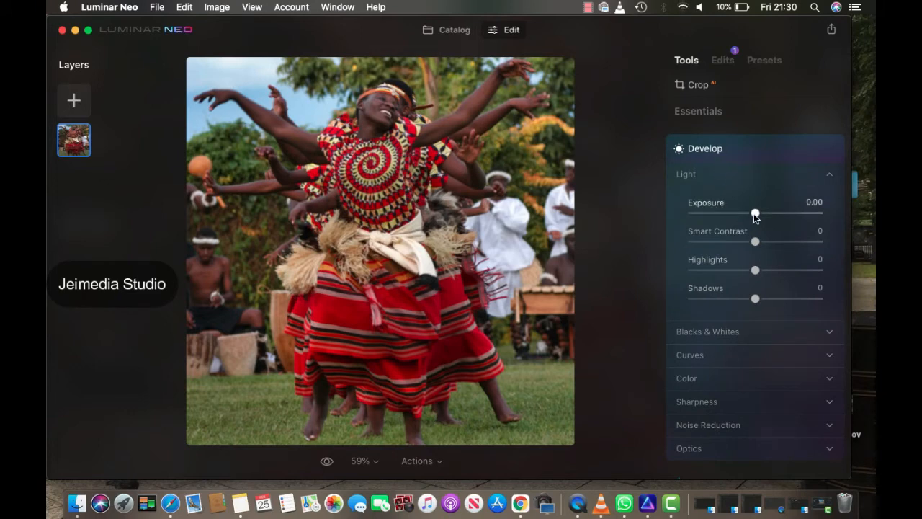
pyautogui.moveTo(753, 214)
pyautogui.mouseDown()
pyautogui.moveTo(809, 215)
pyautogui.moveTo(749, 218)
pyautogui.mouseUp()
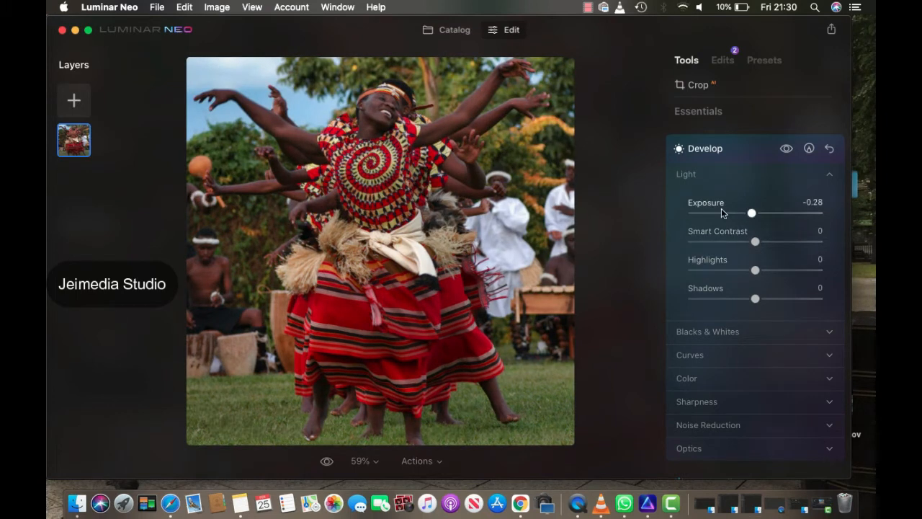
pyautogui.click(688, 174)
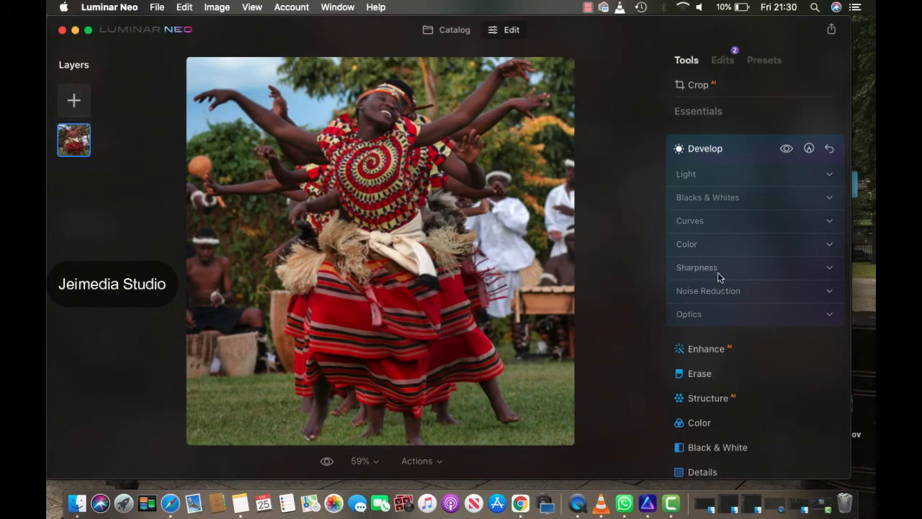
# Lower the whites slightly and fine-tune the blacks with the Develop tool.
pyautogui.click(721, 204)
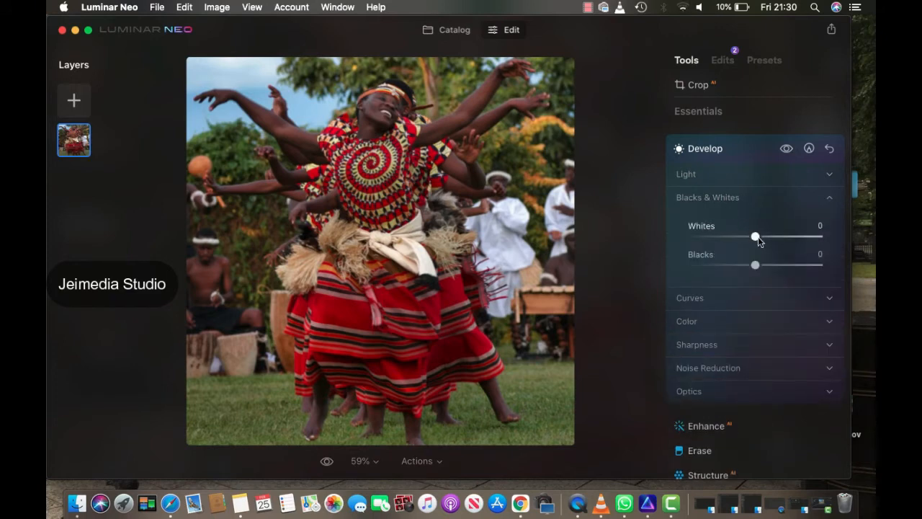
pyautogui.moveTo(756, 240)
pyautogui.mouseDown()
pyautogui.moveTo(788, 241)
pyautogui.moveTo(745, 242)
pyautogui.mouseUp()
pyautogui.moveTo(745, 239); pyautogui.dragTo(749, 238)
pyautogui.moveTo(767, 268); pyautogui.dragTo(757, 265)
pyautogui.click(716, 198)
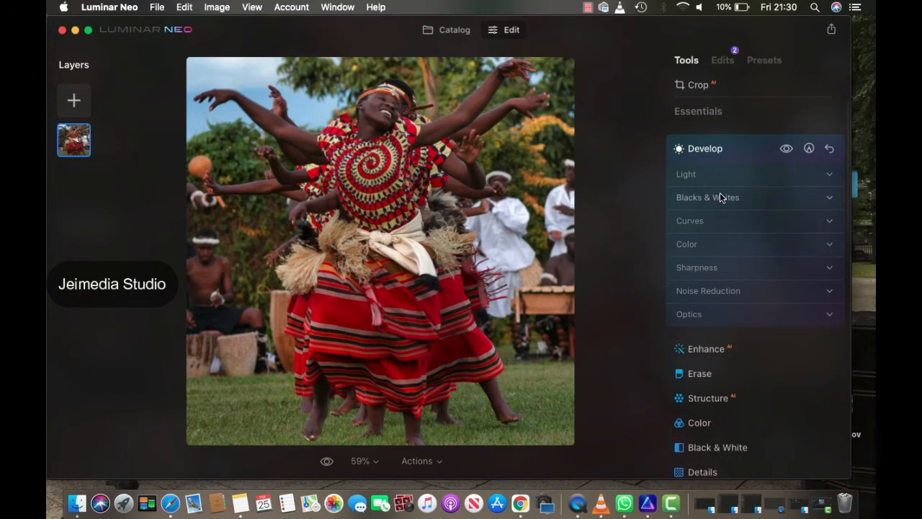
# Add a midtone point to the Develop tool's main curve and pull it down slightly to darken the midtones.
pyautogui.click(710, 221)
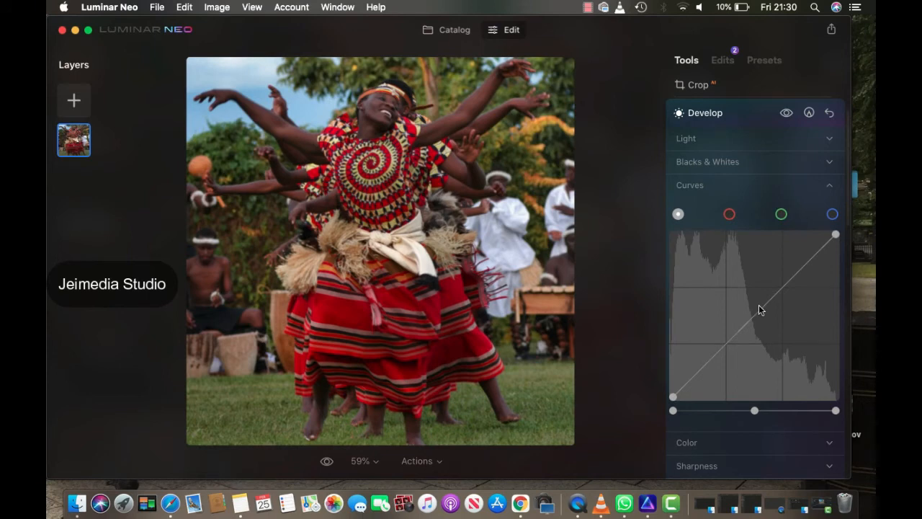
pyautogui.moveTo(755, 304)
pyautogui.mouseDown()
pyautogui.moveTo(740, 283)
pyautogui.moveTo(780, 318)
pyautogui.moveTo(768, 307)
pyautogui.mouseUp()
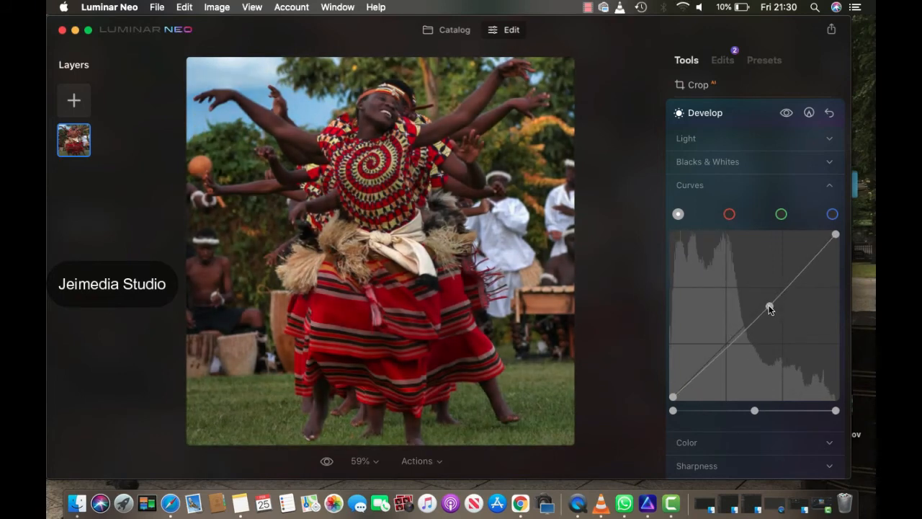
pyautogui.click(704, 187)
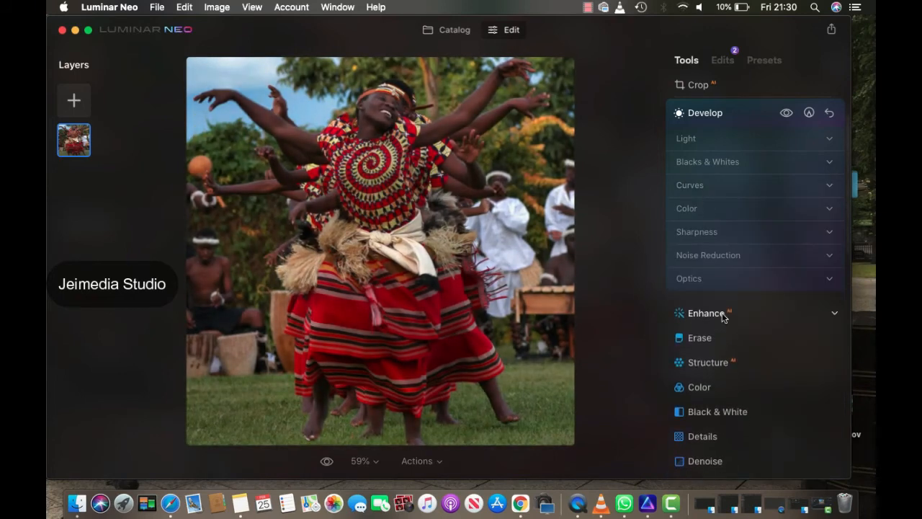
# Warm the photo's overall colors in the Develop tool's Color settings.
pyautogui.click(727, 209)
pyautogui.moveTo(755, 269)
pyautogui.mouseDown()
pyautogui.moveTo(771, 269)
pyautogui.moveTo(758, 271)
pyautogui.moveTo(762, 299)
pyautogui.mouseUp()
pyautogui.click(707, 210)
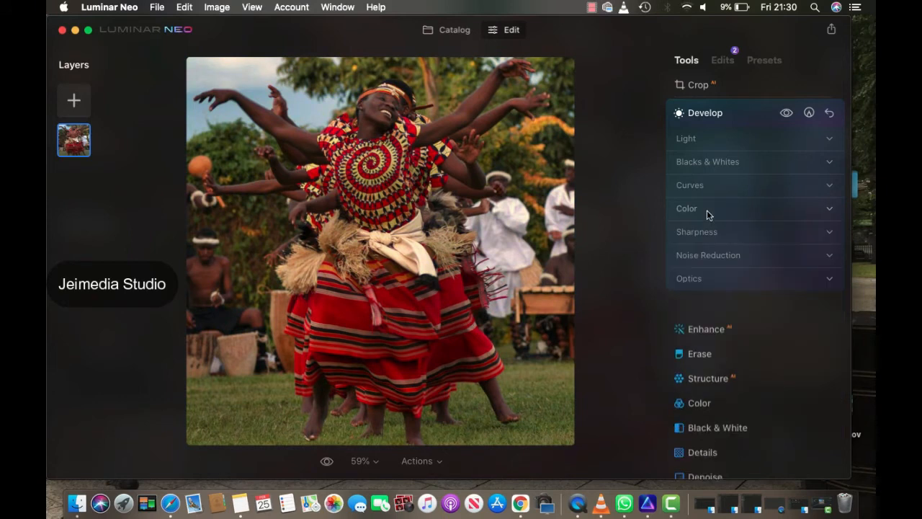
# Set the Develop tool's noise reduction to Luminosity 22, Color 17 and Boost 11.
pyautogui.click(728, 260)
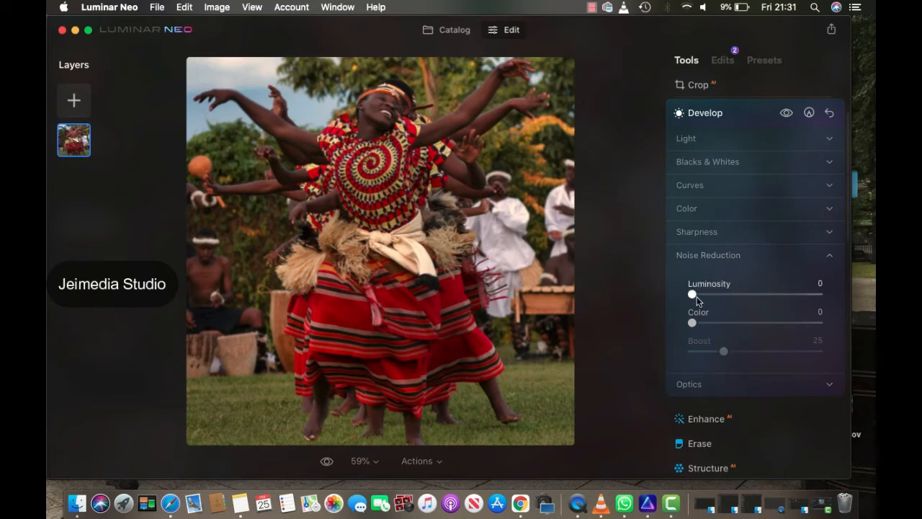
pyautogui.moveTo(694, 295); pyautogui.dragTo(713, 322)
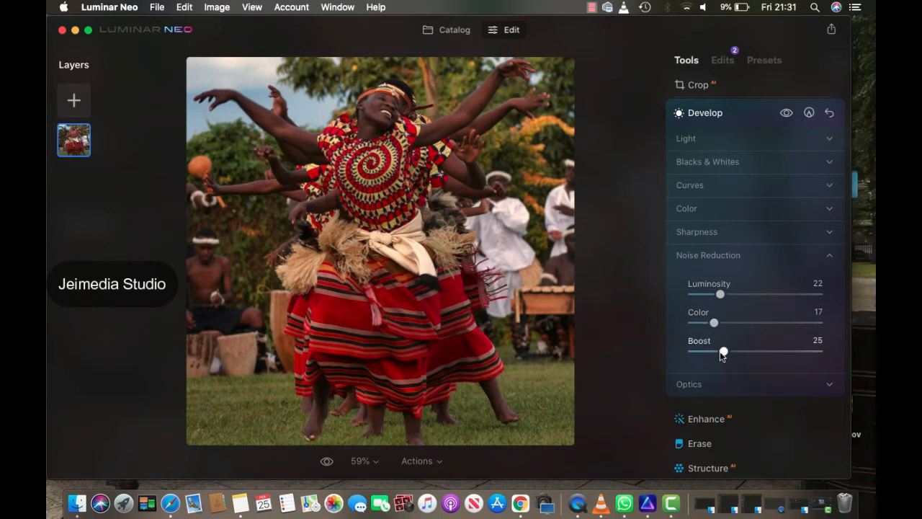
pyautogui.moveTo(723, 354); pyautogui.dragTo(706, 353)
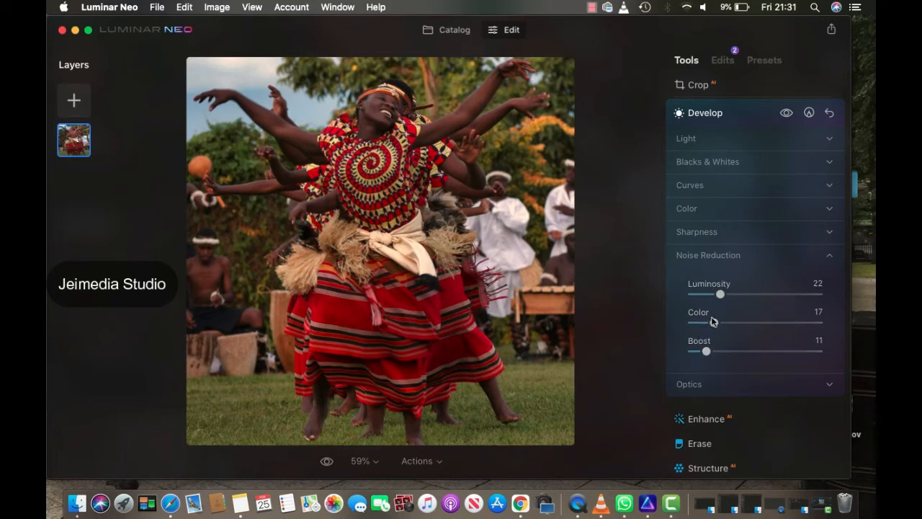
pyautogui.click(711, 257)
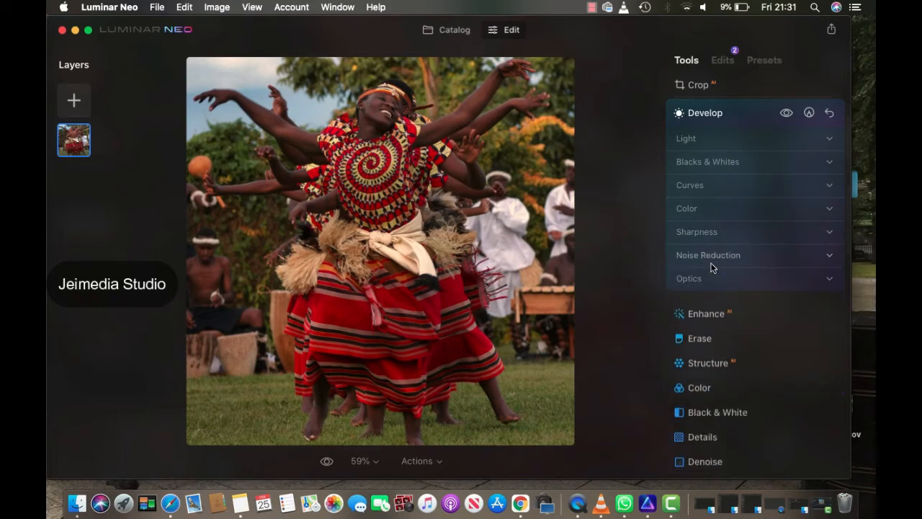
# Reset the Develop adjustments in the photo's list of applied edits.
pyautogui.click(713, 315)
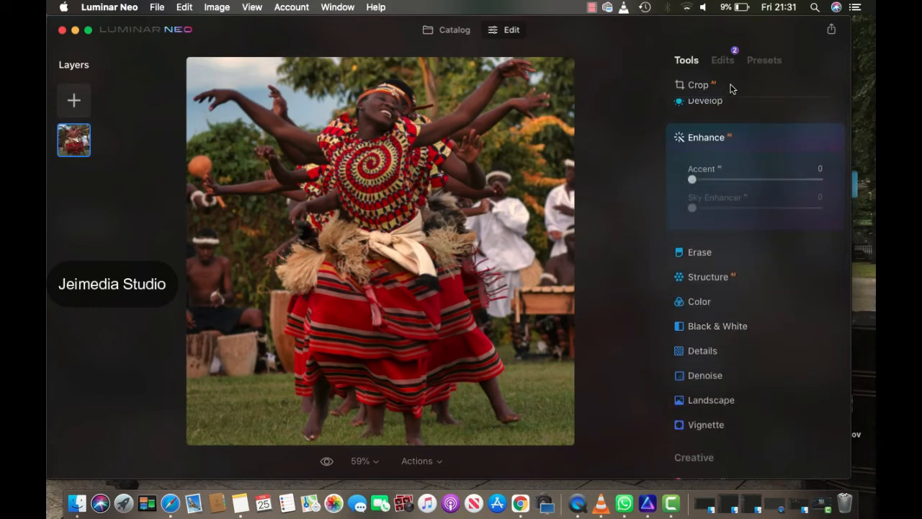
pyautogui.click(722, 60)
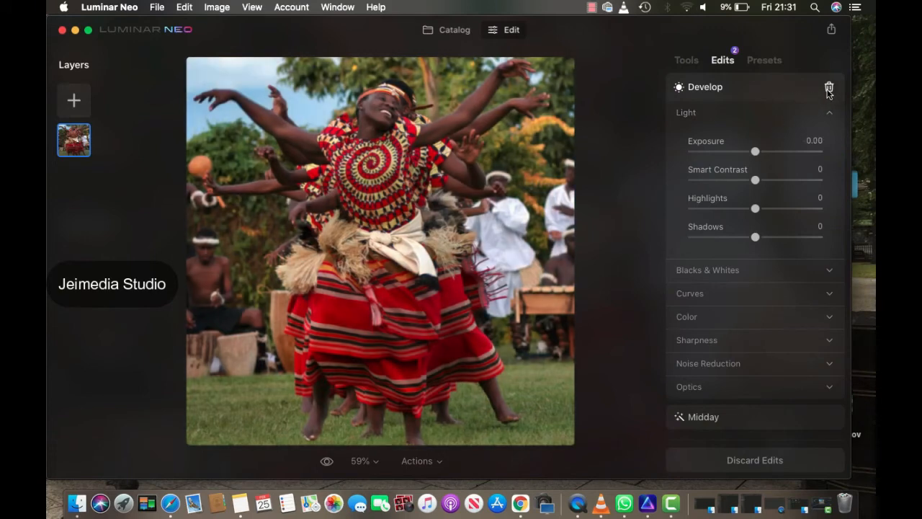
# Set the Accent AI amount of the Enhance tool to 31.
pyautogui.click(683, 61)
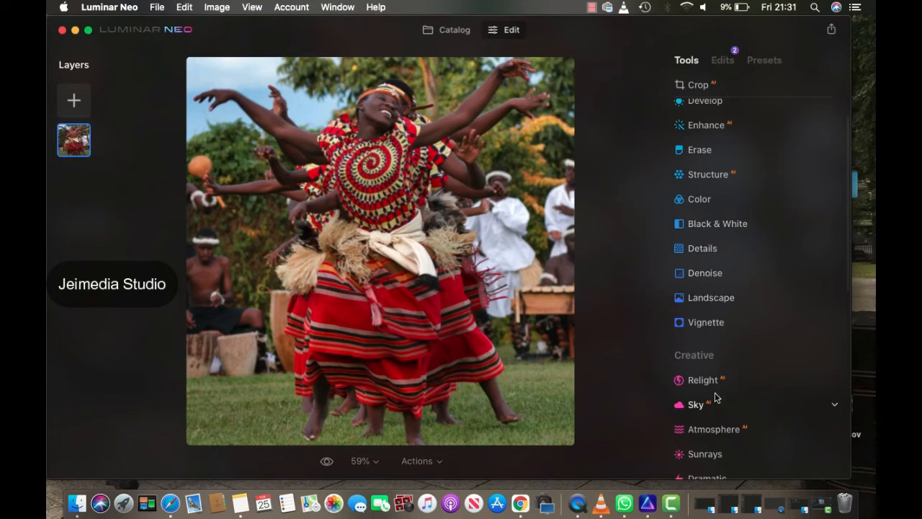
pyautogui.click(718, 127)
pyautogui.moveTo(698, 179); pyautogui.dragTo(732, 185)
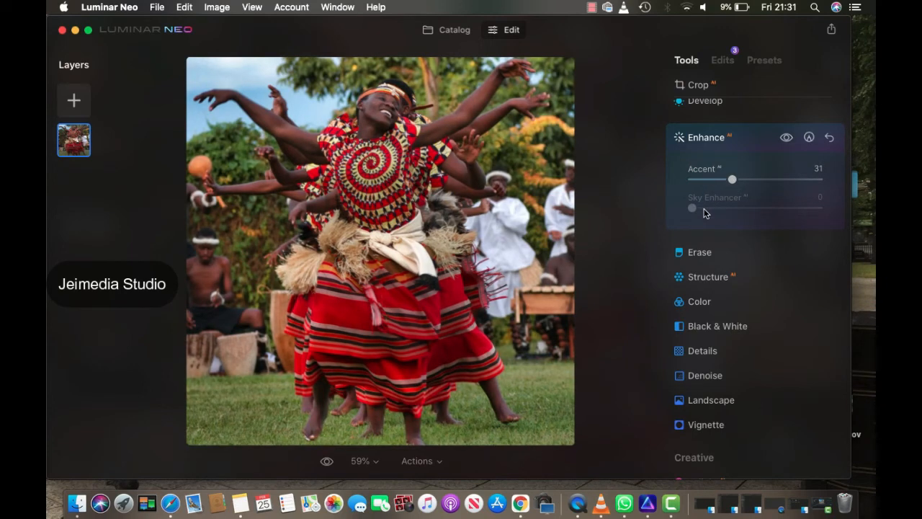
# Inspect the photo's sky area at 100% zoom, return to the full view and close the Enhance tool.
pyautogui.click(317, 103)
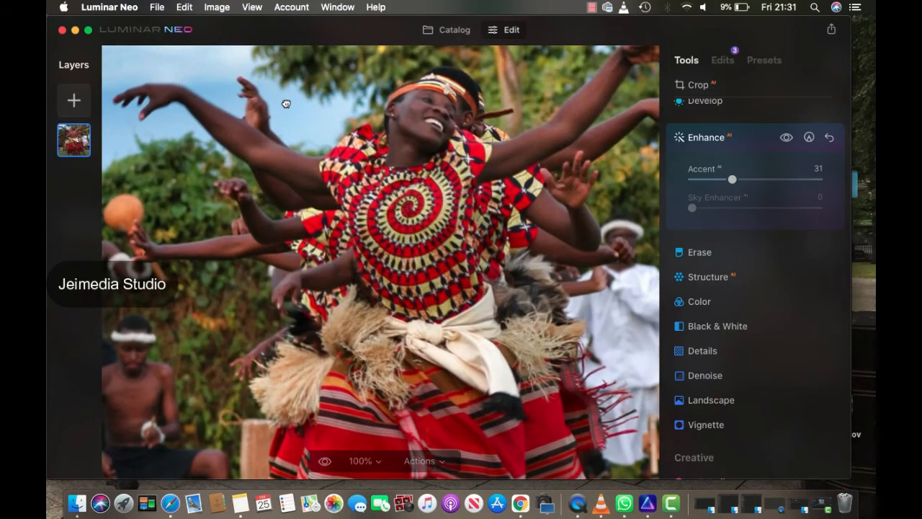
pyautogui.click(286, 103)
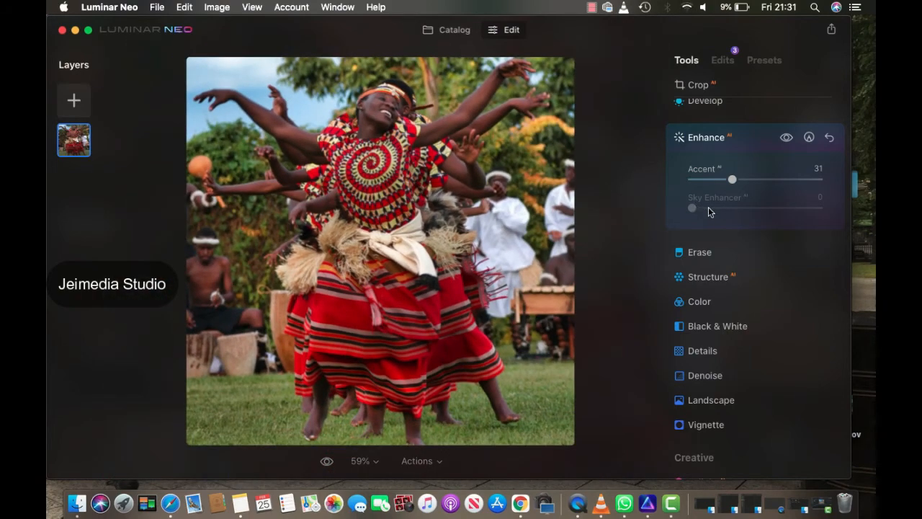
pyautogui.click(699, 141)
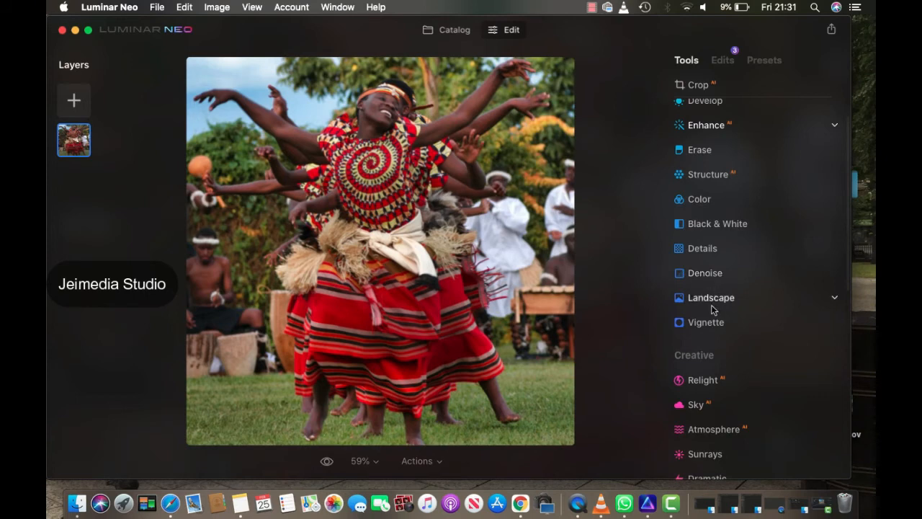
# Try Dramatic Sky 2 and Dramatic Sky 6 as replacement skies in the Sky tool.
pyautogui.click(704, 405)
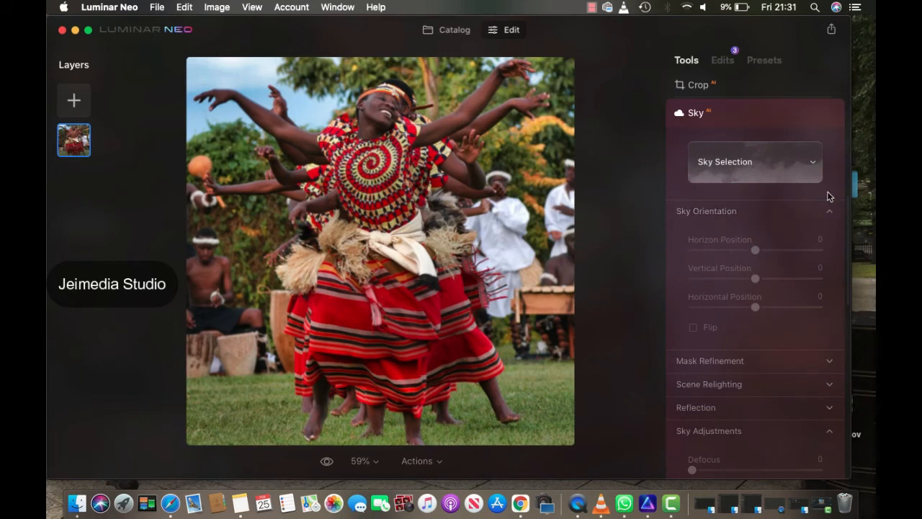
pyautogui.click(809, 168)
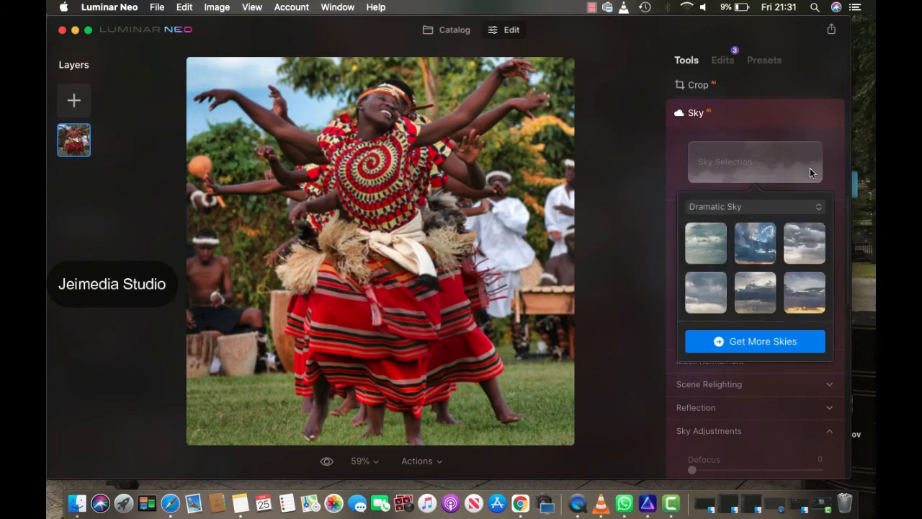
pyautogui.click(755, 244)
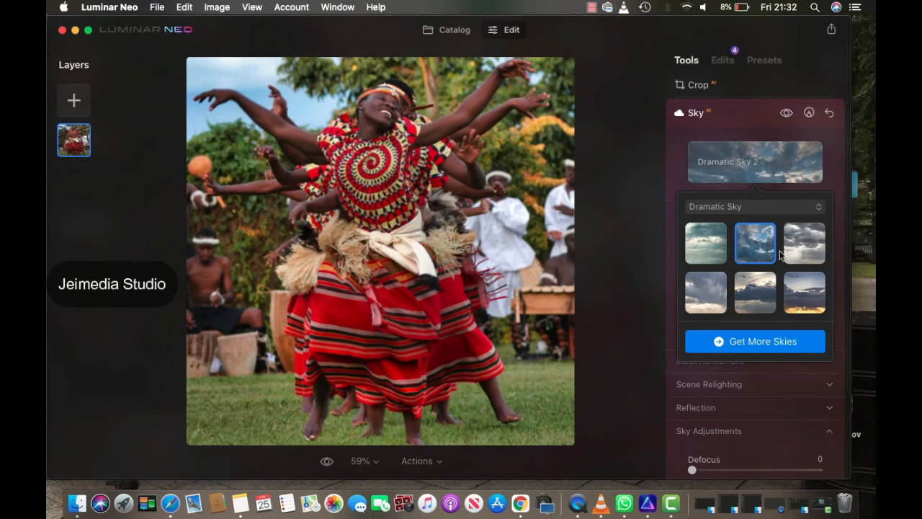
pyautogui.click(800, 294)
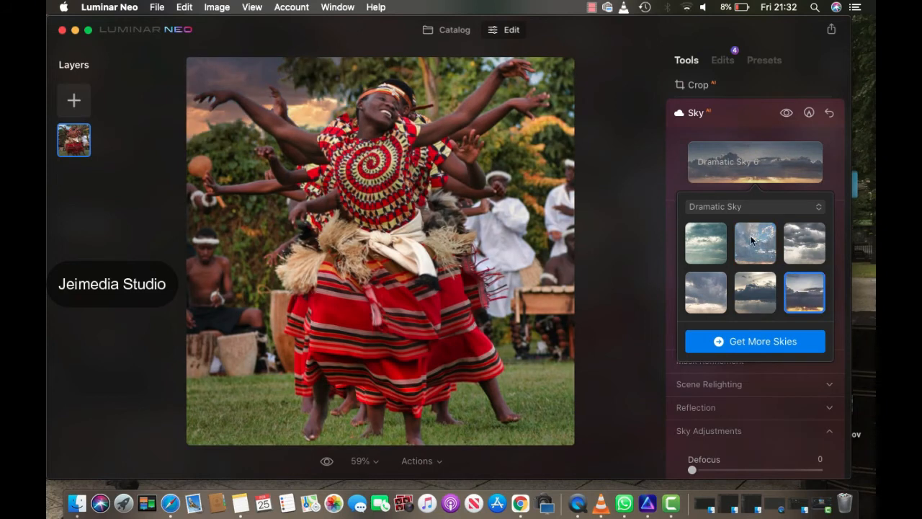
# Replace the photo's sky with Starry Night 1 from the Starry Night category and close the Sky tool.
pyautogui.click(745, 207)
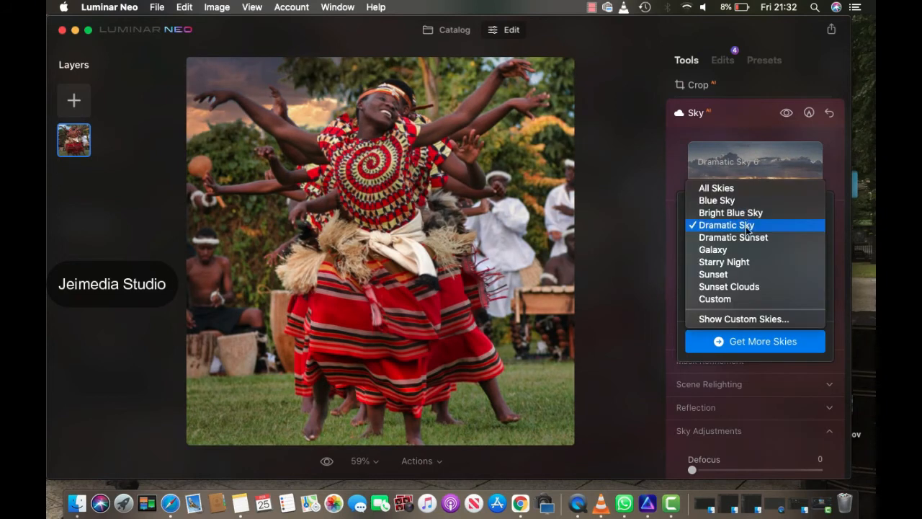
pyautogui.click(738, 262)
pyautogui.click(714, 248)
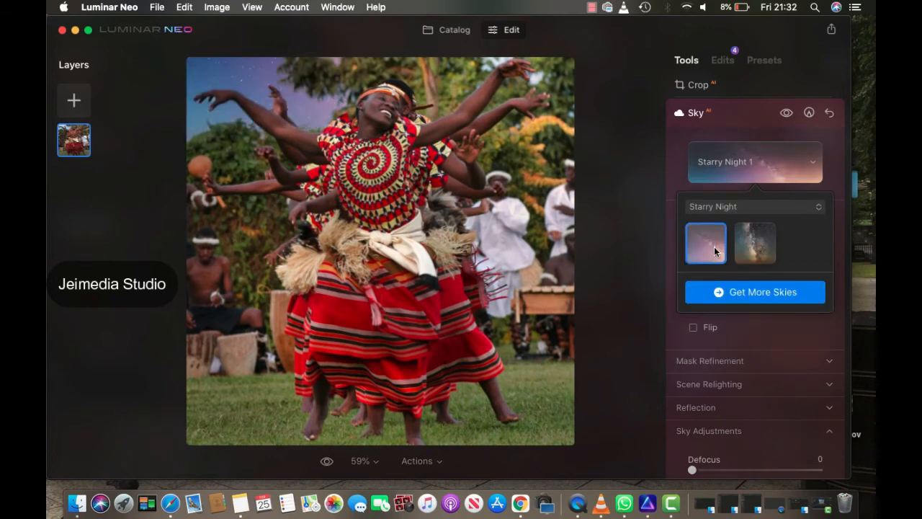
pyautogui.click(746, 206)
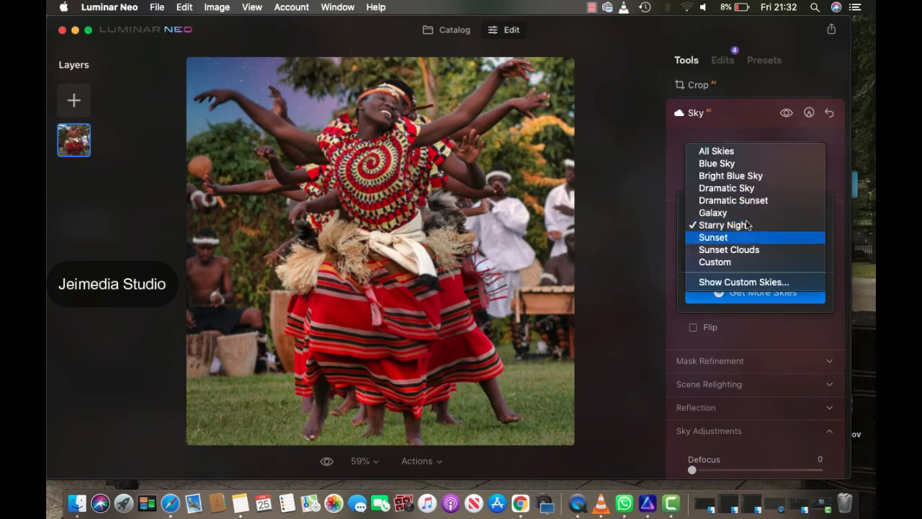
pyautogui.click(667, 220)
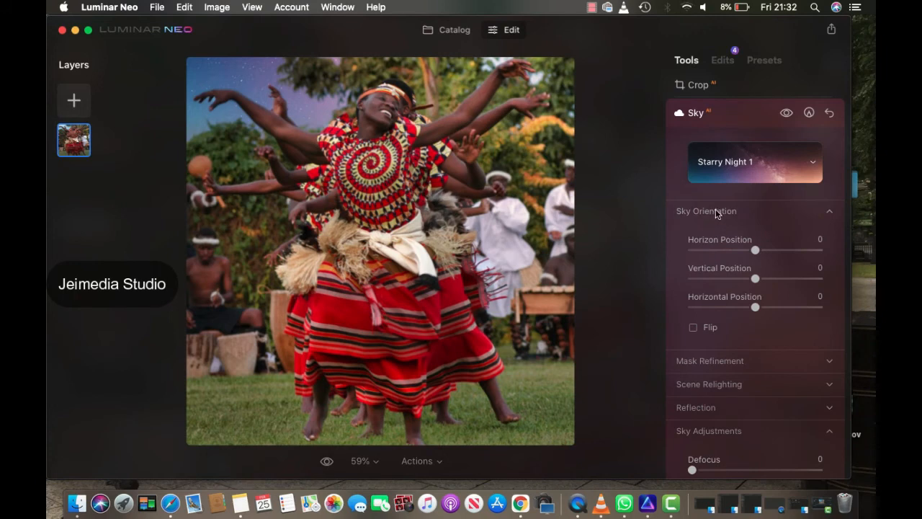
pyautogui.click(746, 117)
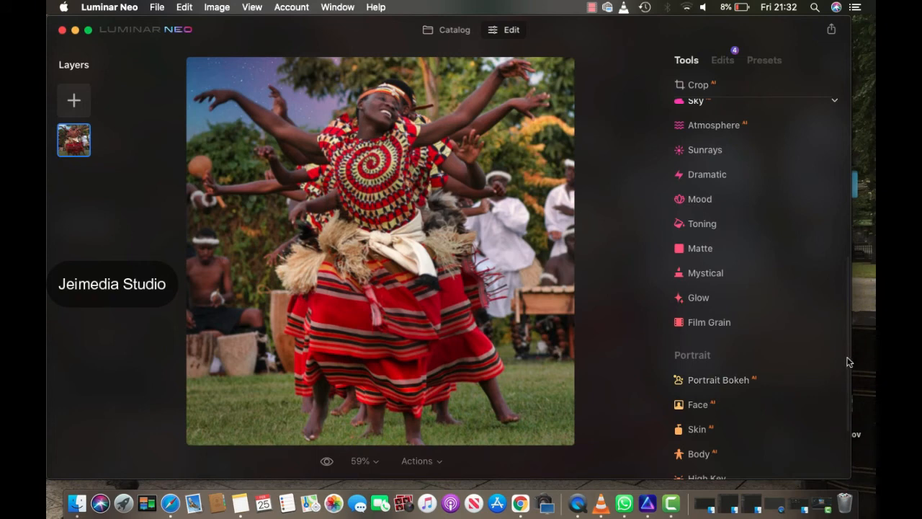
# Apply Supercontrast with Highlights Contrast 16 and Midtones Contrast 12.
pyautogui.scroll(-3, 846, 382)
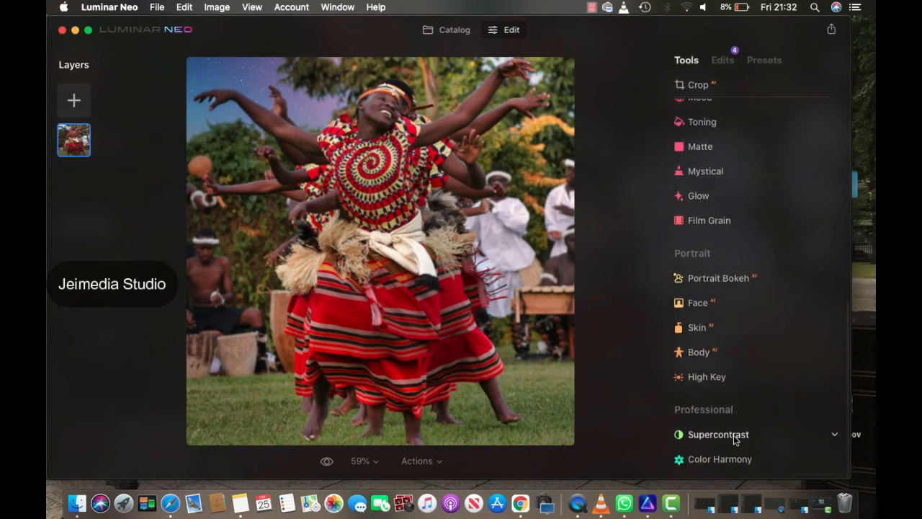
pyautogui.click(733, 435)
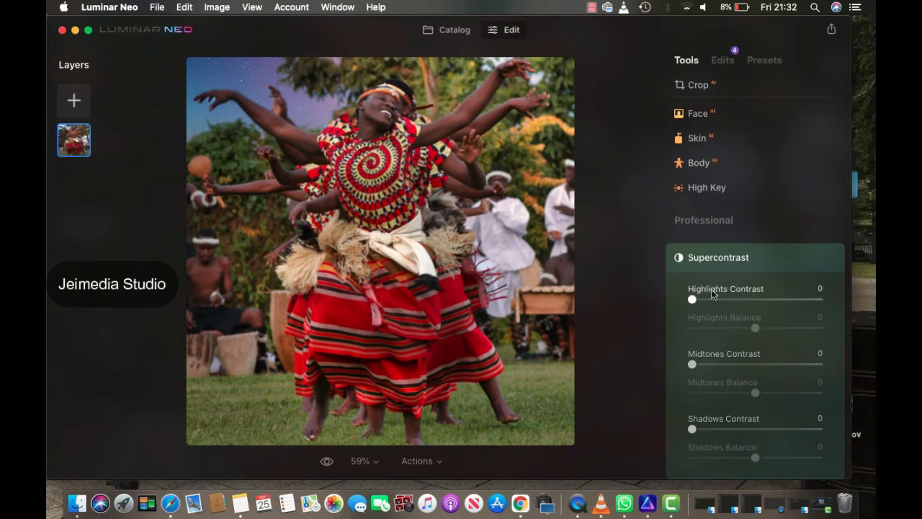
pyautogui.moveTo(692, 299); pyautogui.dragTo(710, 302)
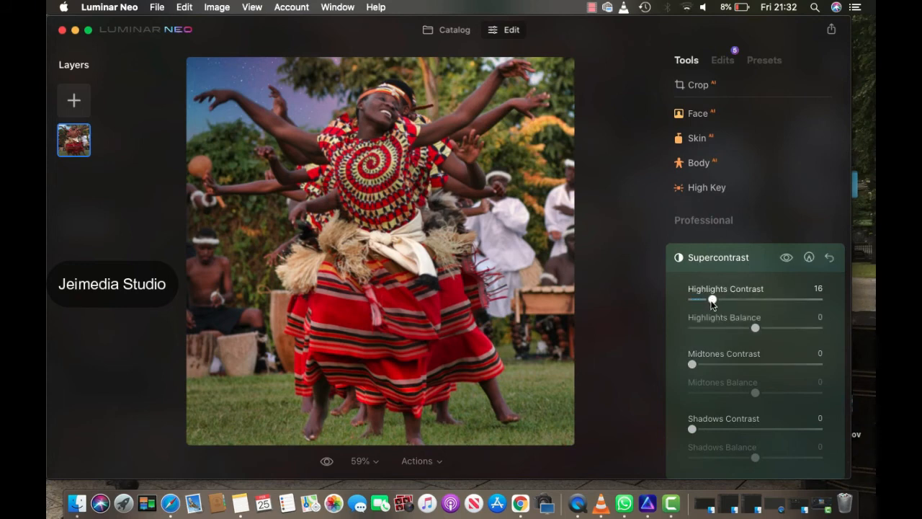
pyautogui.click(693, 365)
pyautogui.moveTo(707, 363); pyautogui.dragTo(710, 364)
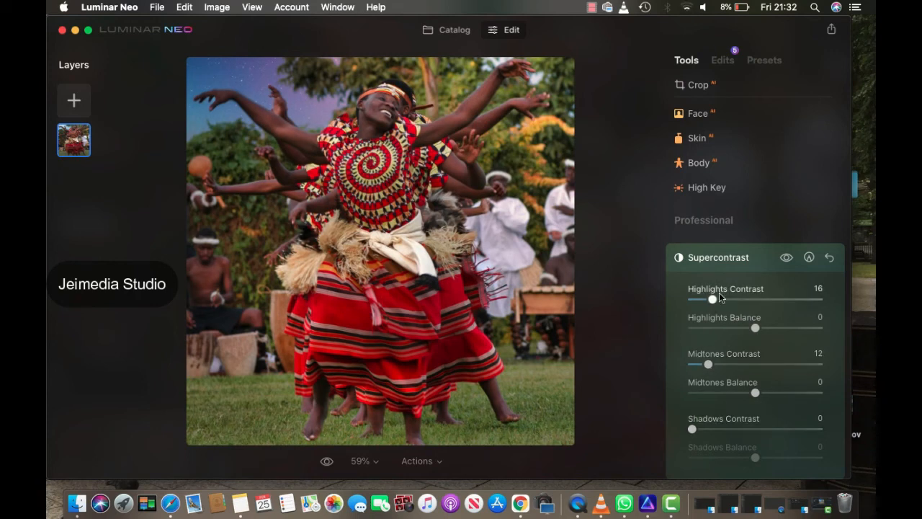
pyautogui.click(719, 257)
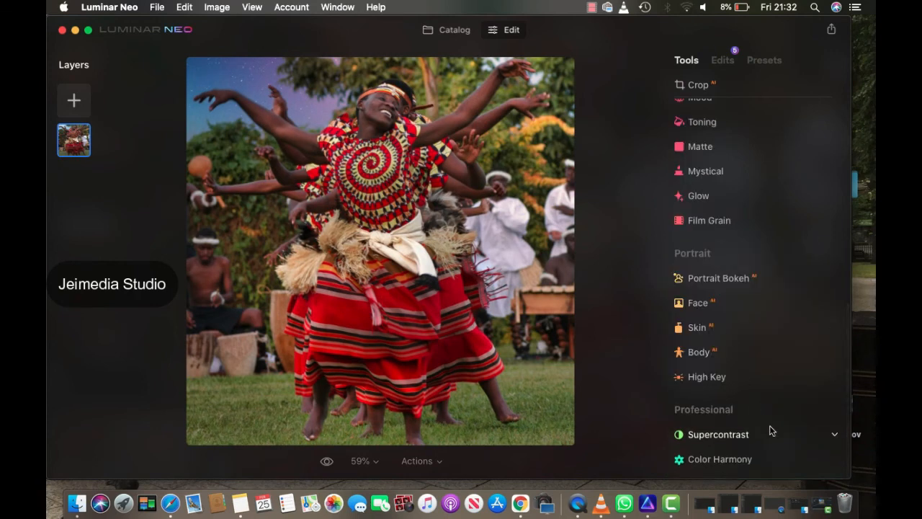
# Apply Color Harmony with Brilliance -38, Warmth 8 and a Color Contrast amount of 16.
pyautogui.click(733, 459)
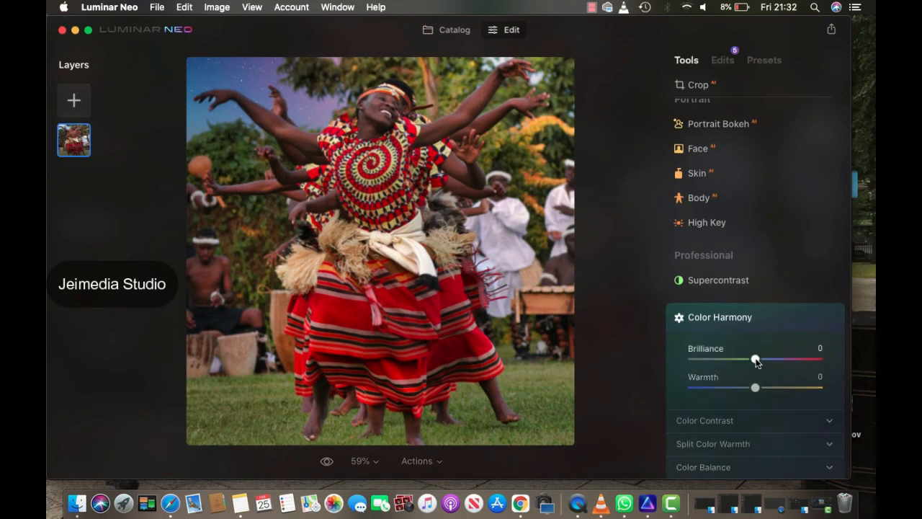
pyautogui.moveTo(755, 360); pyautogui.dragTo(731, 361)
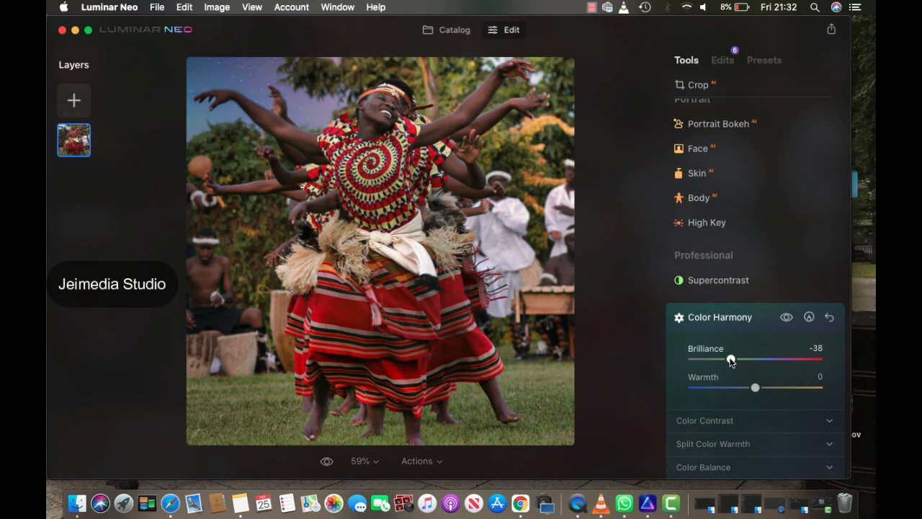
pyautogui.click(752, 425)
pyautogui.moveTo(692, 382); pyautogui.dragTo(711, 383)
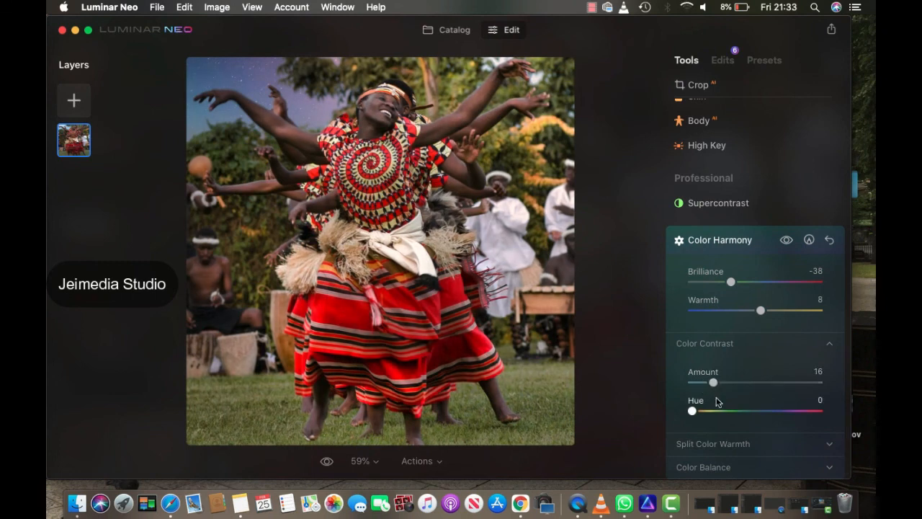
pyautogui.click(713, 343)
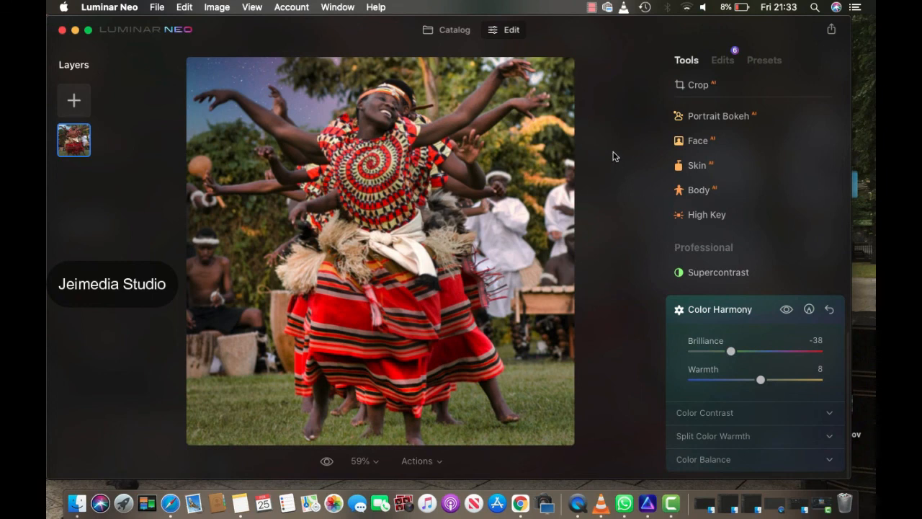
pyautogui.click(700, 309)
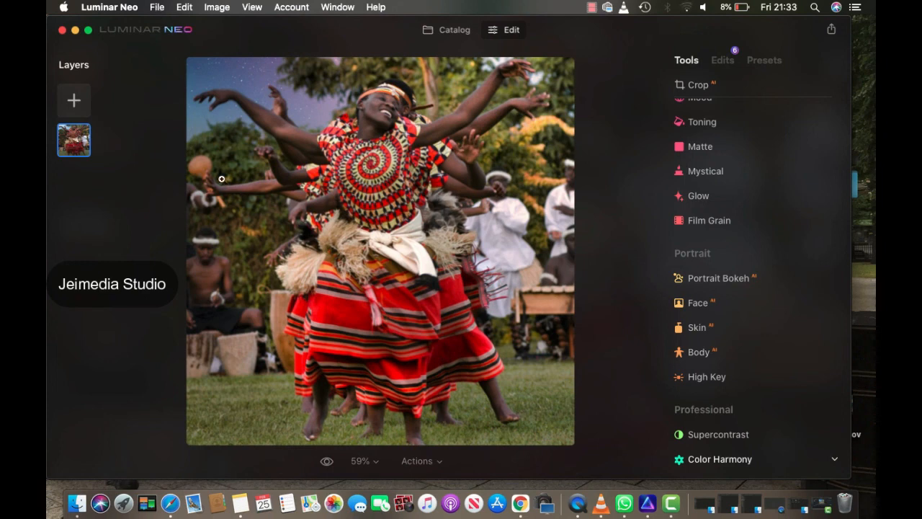
pyautogui.click(592, 8)
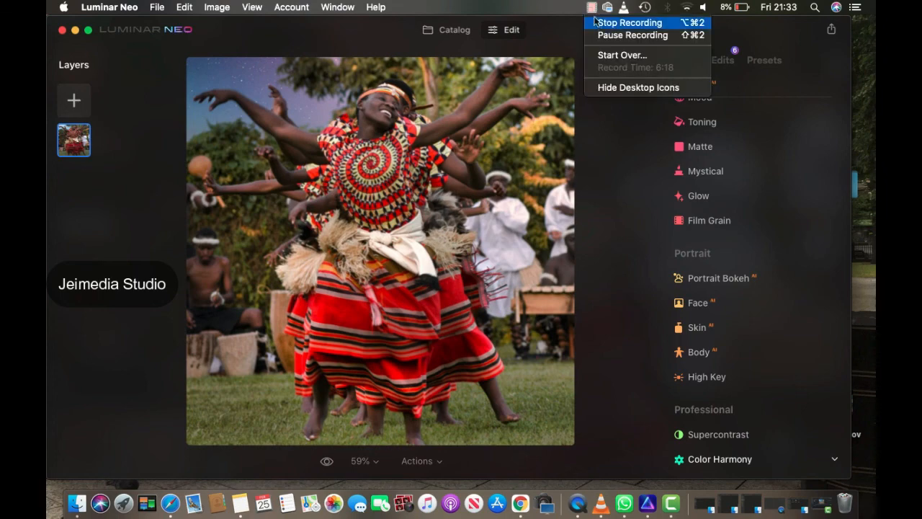